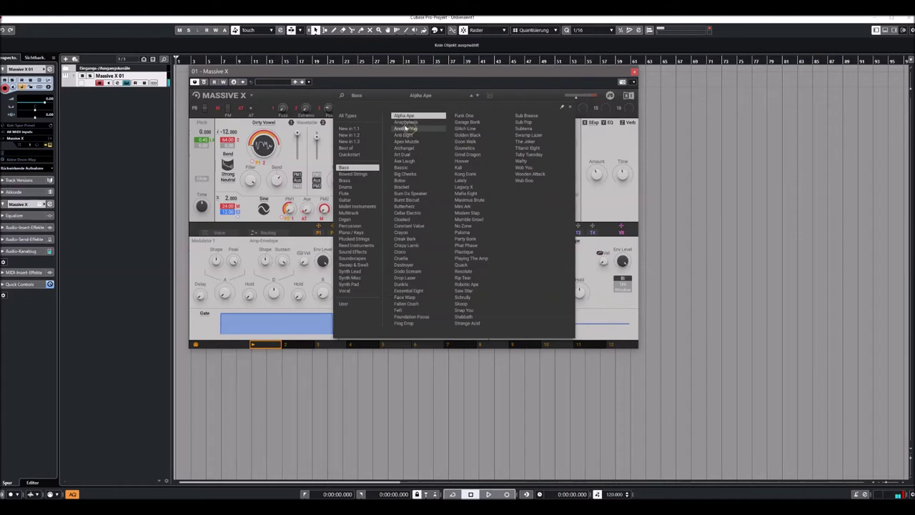
Step: Audition the Bass presets Another Yay, Anti Eight, Apex Muzzle, Archangel and Art Dual, and close the preset browser
click(405, 128)
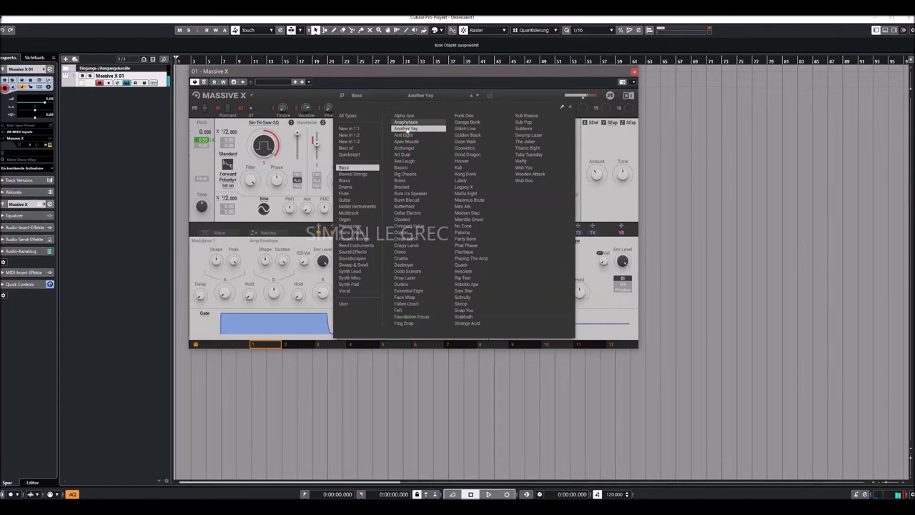
click(409, 136)
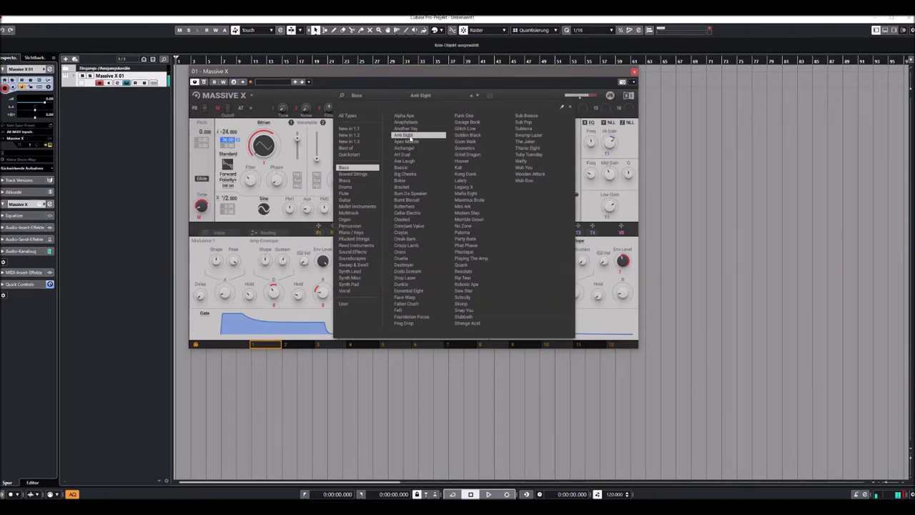
click(410, 143)
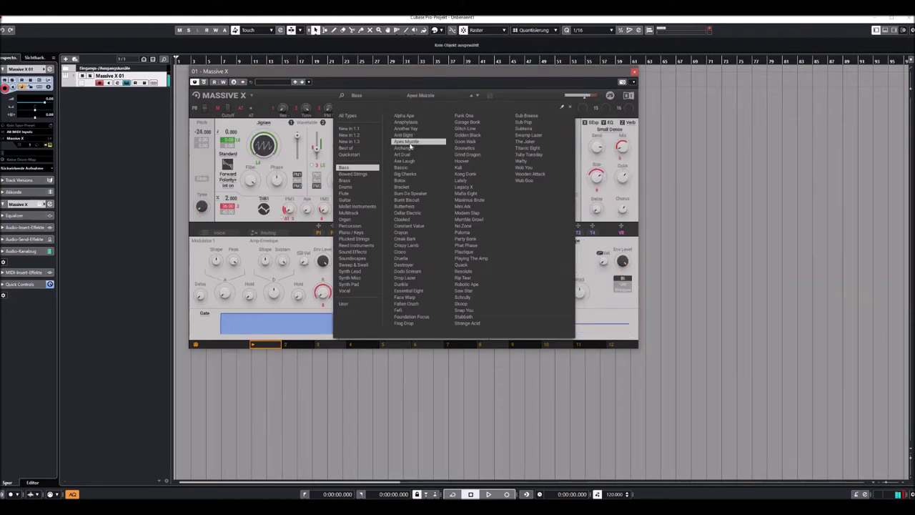
click(410, 147)
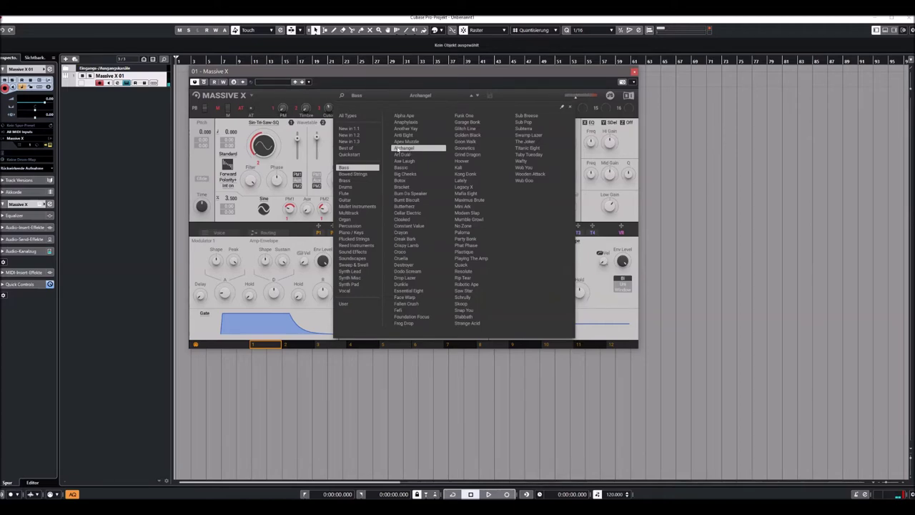
click(402, 155)
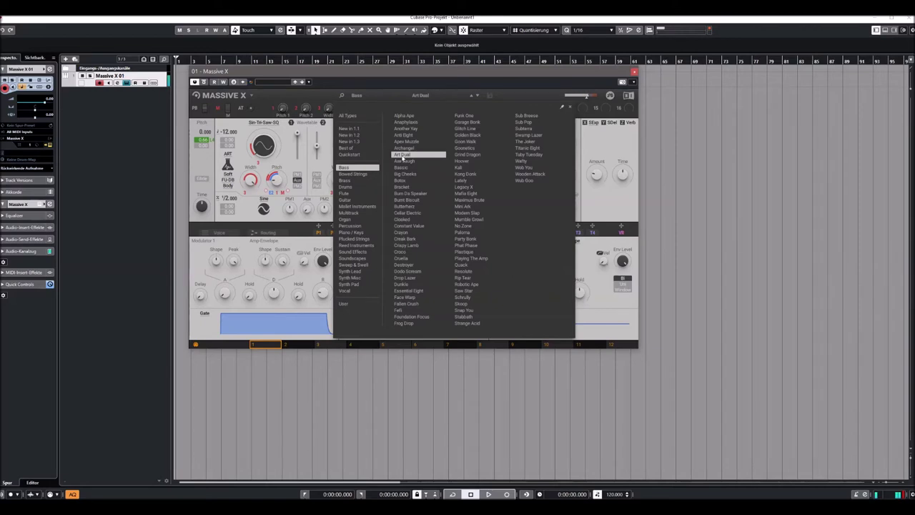
click(267, 299)
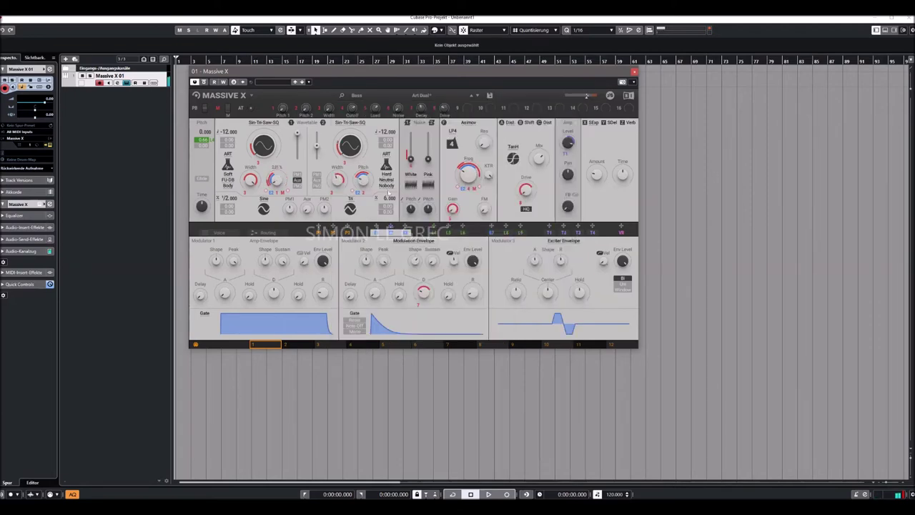
Step: Step through the following Bass presets one at a time, auditioning from Axe Laugh to Big Cheeks
click(478, 96)
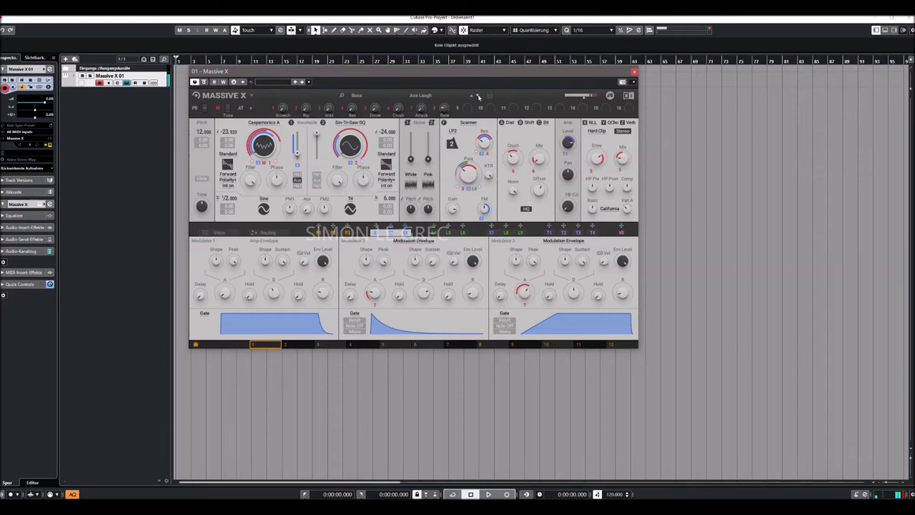
click(478, 96)
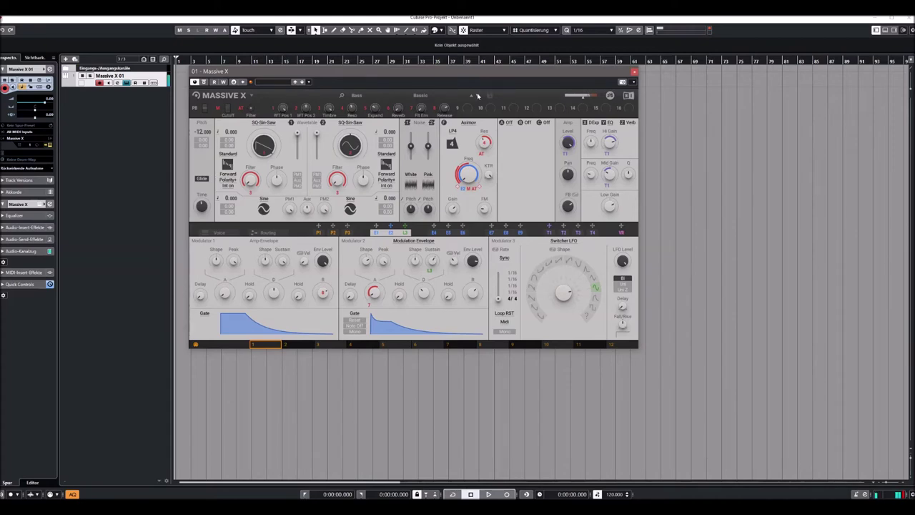
click(478, 95)
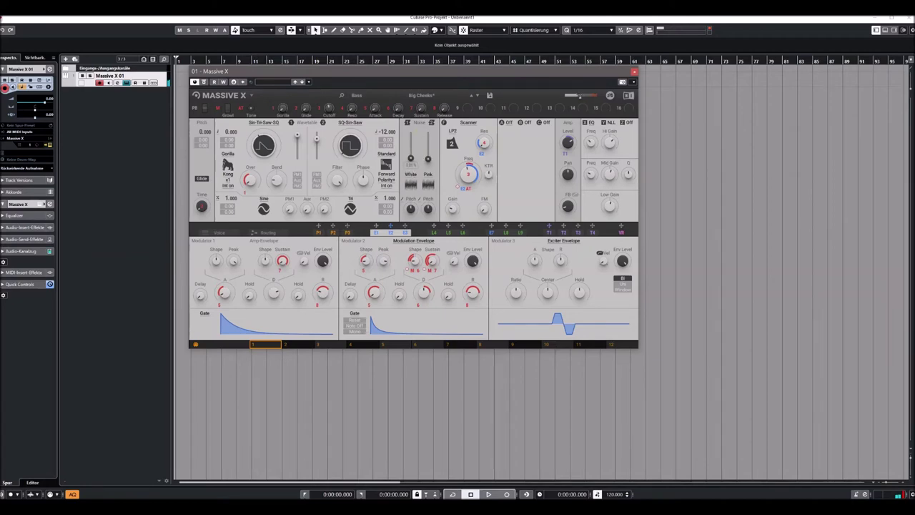
Step: Experiment with Big Cheeks by raising the noise levels and trying the first wavetable oscillator's options, keeping its Gorilla mode and Kong variant
drag(410, 159, 427, 146)
click(227, 175)
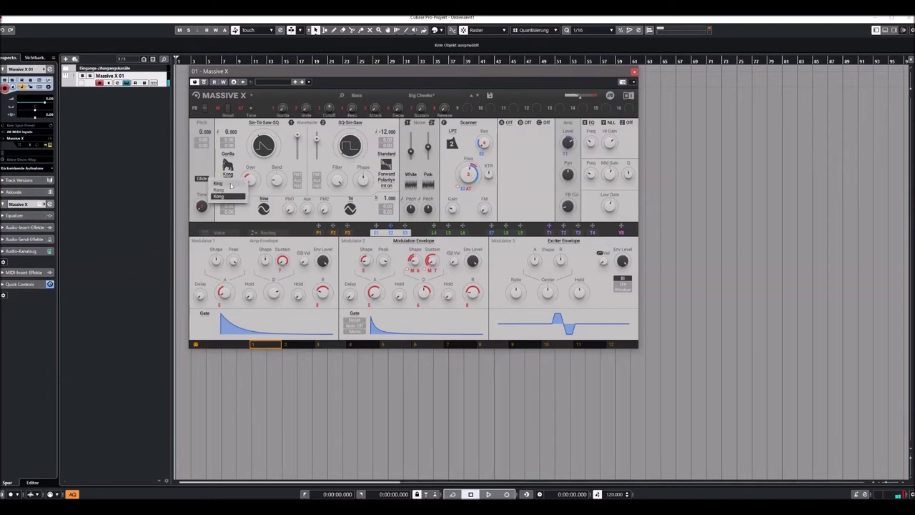
click(226, 191)
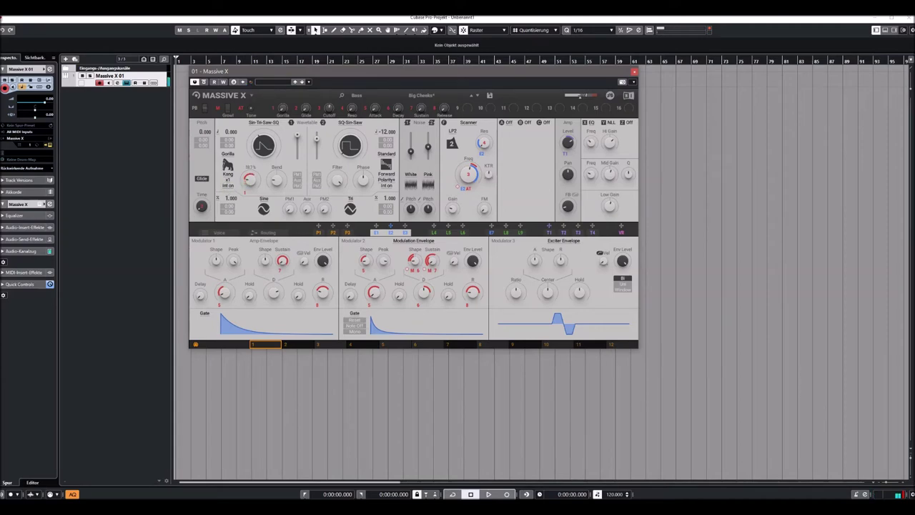
click(228, 181)
click(216, 188)
click(227, 154)
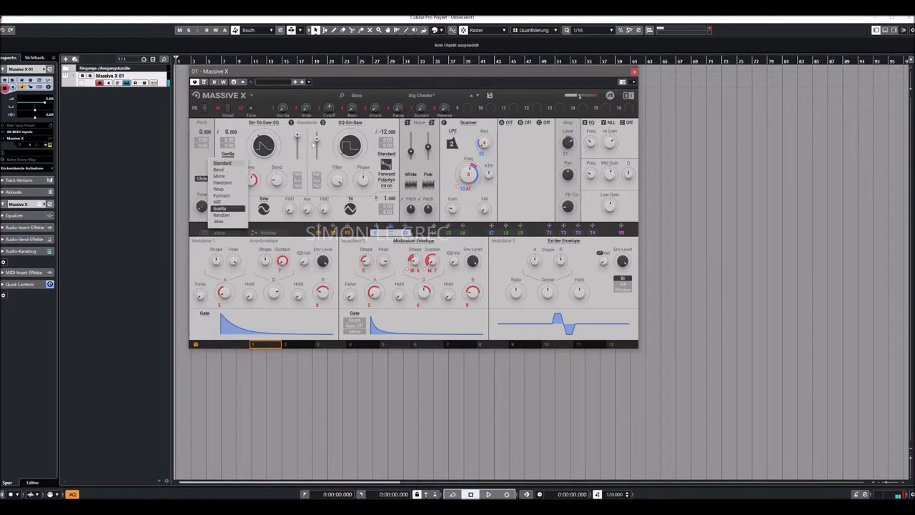
click(227, 208)
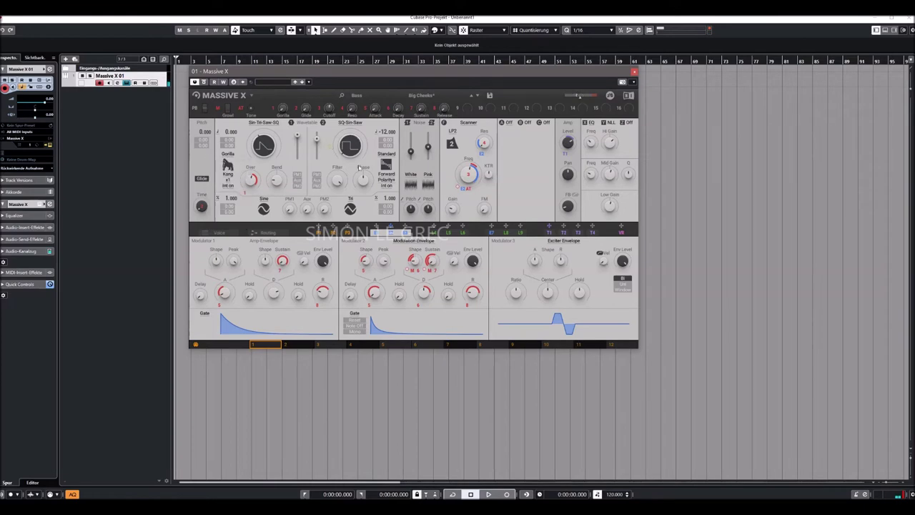
Step: Audition the presets Botox, Bracket and Burn Da Speaker, moving the mod wheel's Position macro on Burn Da Speaker
click(477, 96)
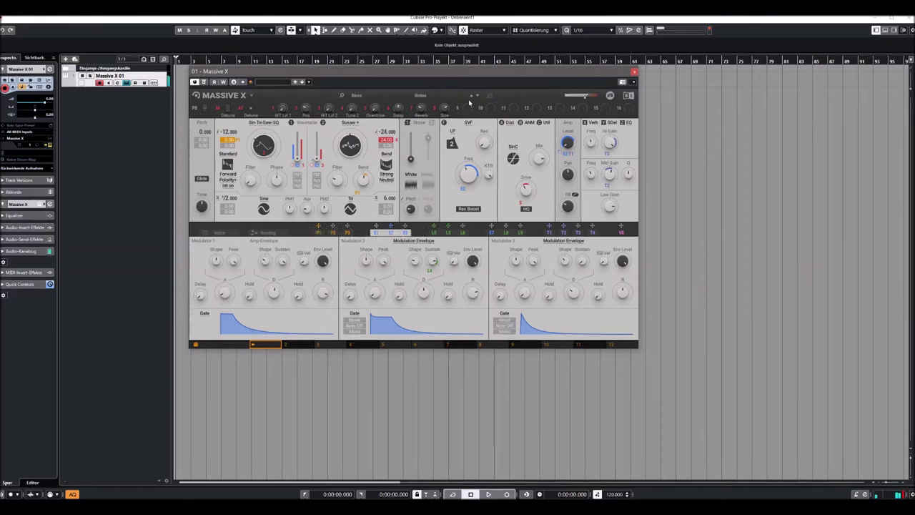
click(477, 96)
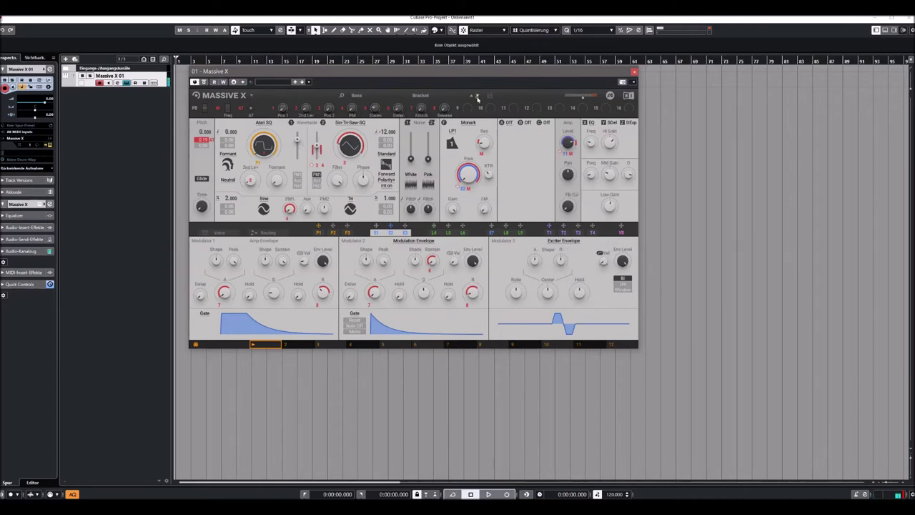
click(476, 96)
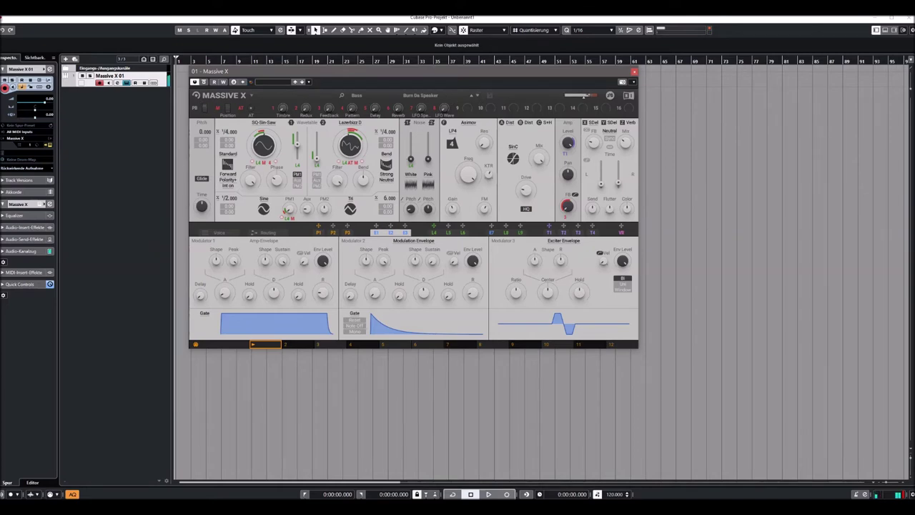
drag(235, 115, 235, 101)
Step: Audition the presets Burnt Biscuit, Butterherz, Cellar Electric, Cloaked and Constant Value in sequence
click(477, 95)
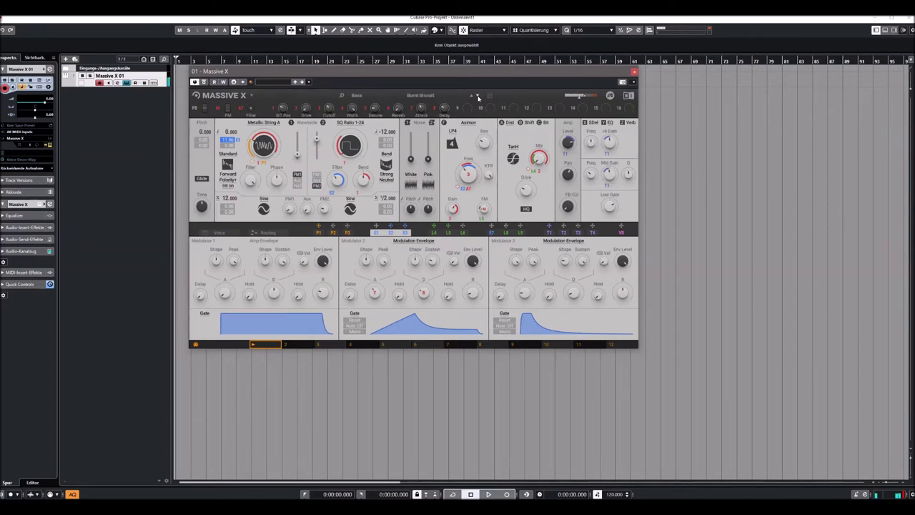
click(477, 96)
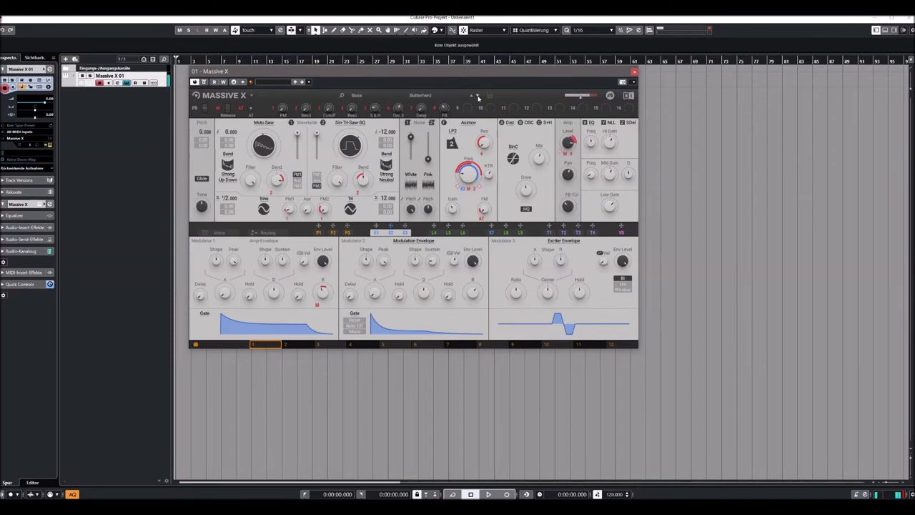
click(478, 96)
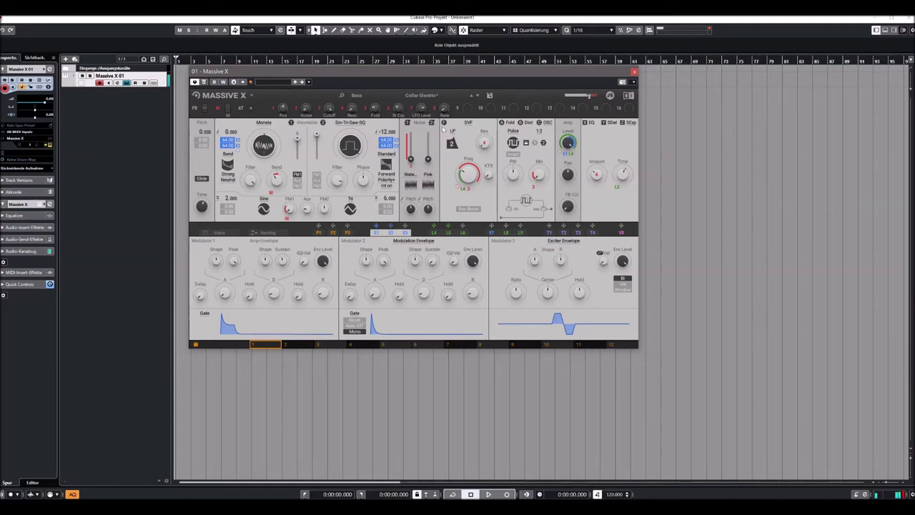
click(478, 96)
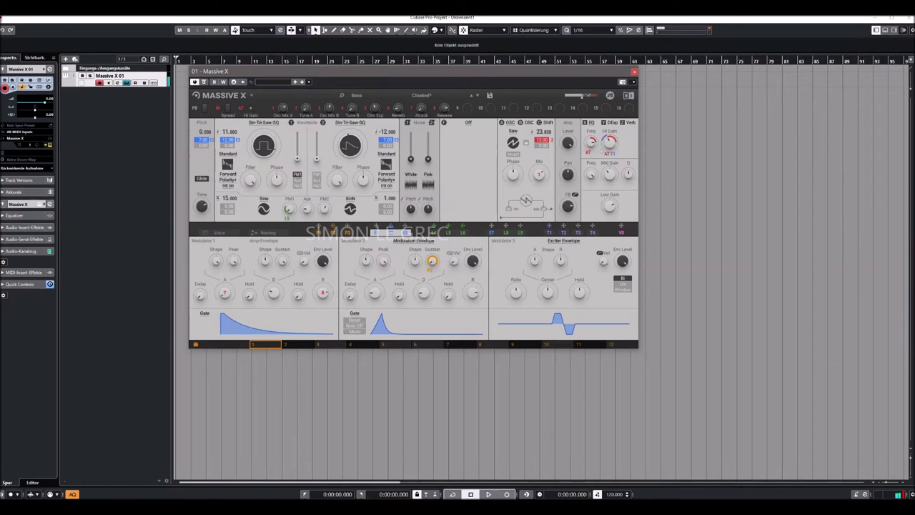
click(478, 95)
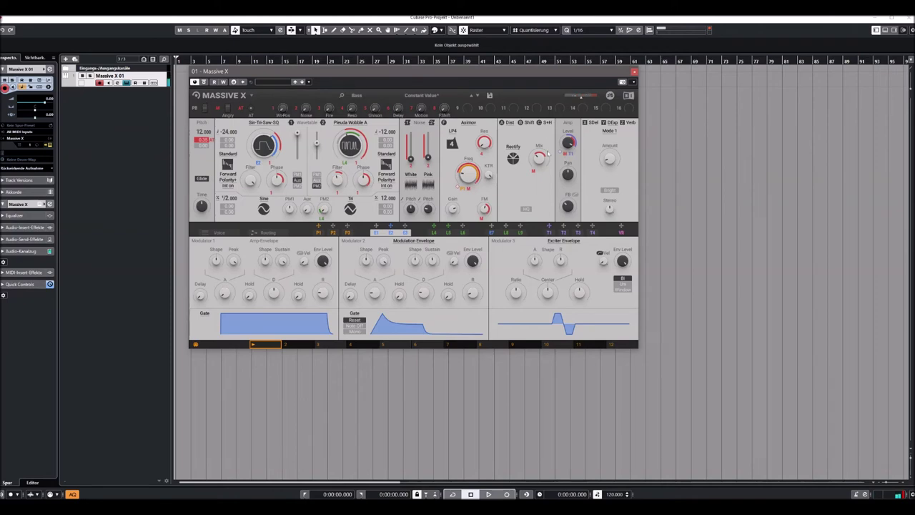
Step: Audition the presets Crayon and Creak Bark, moving the mod wheel's Intense macro on Creak Bark
click(477, 96)
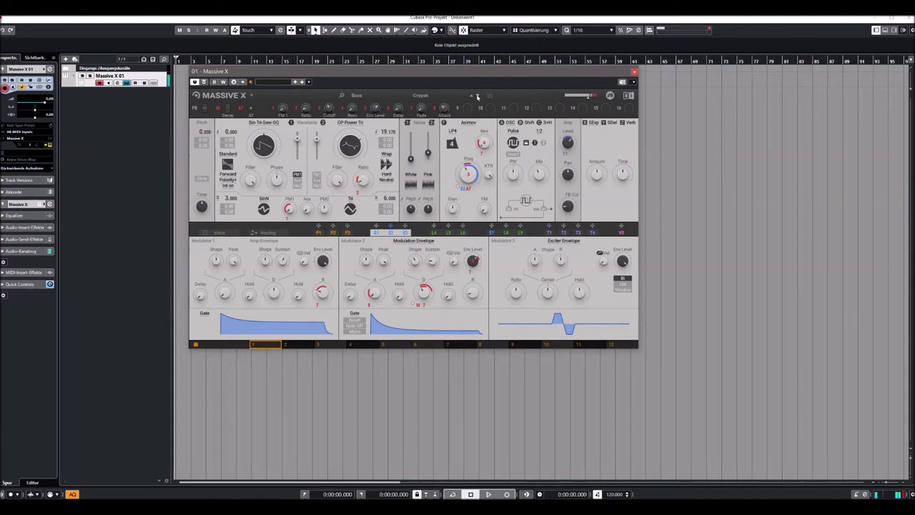
click(478, 96)
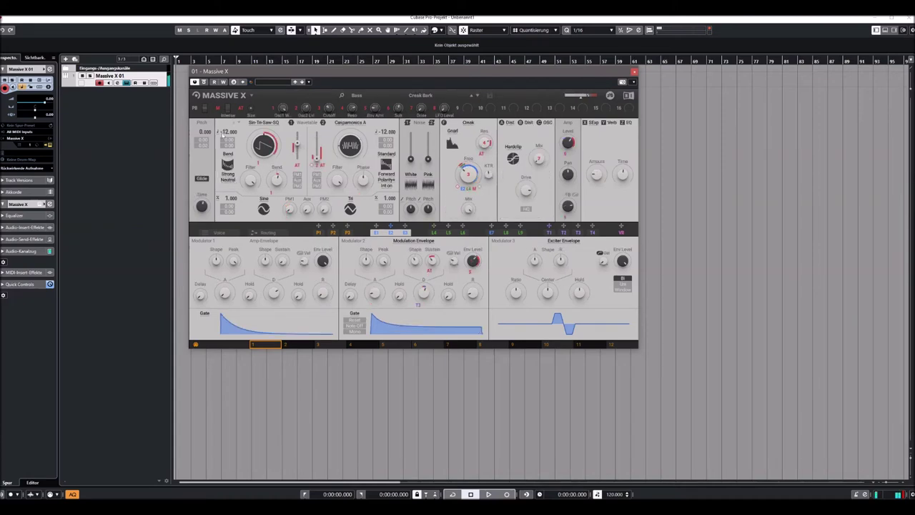
drag(225, 113, 225, 104)
Step: Audition the presets Crispy Lamb, Croco and Cruella, adjusting the mod wheel's Filter macro on Cruella
click(478, 97)
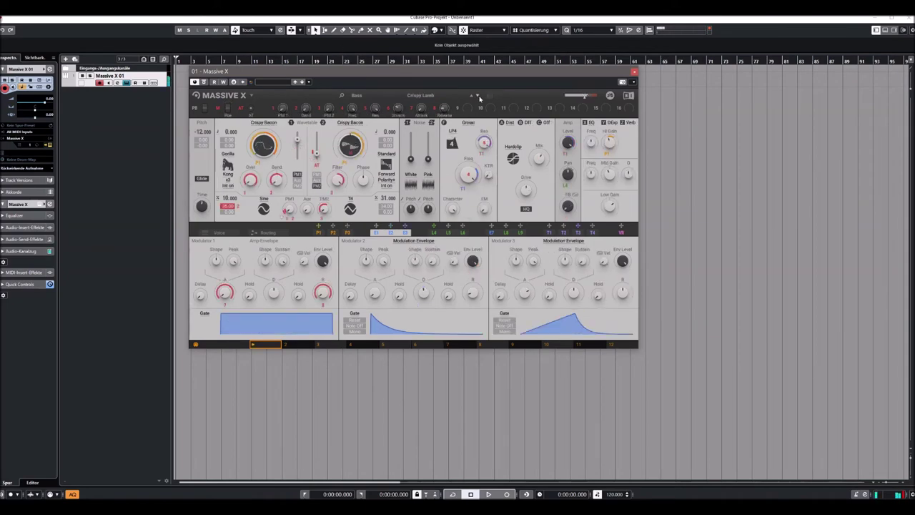
click(479, 97)
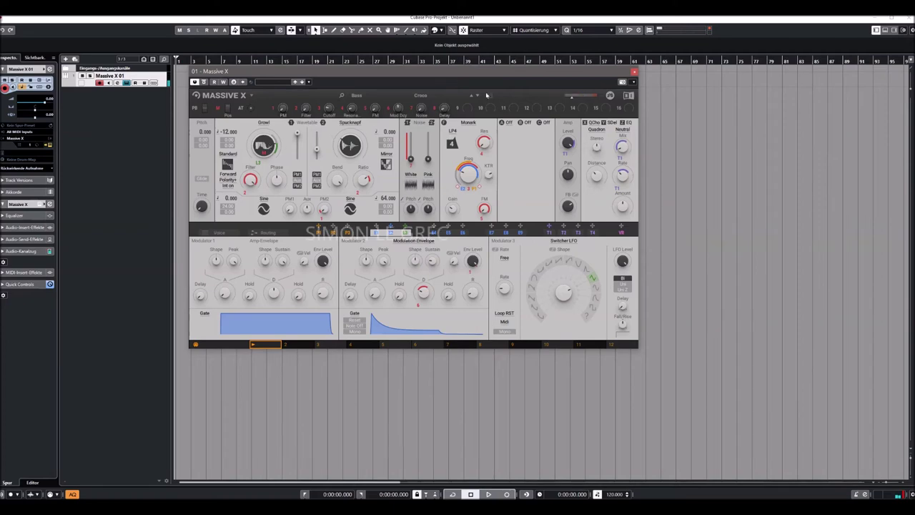
click(476, 96)
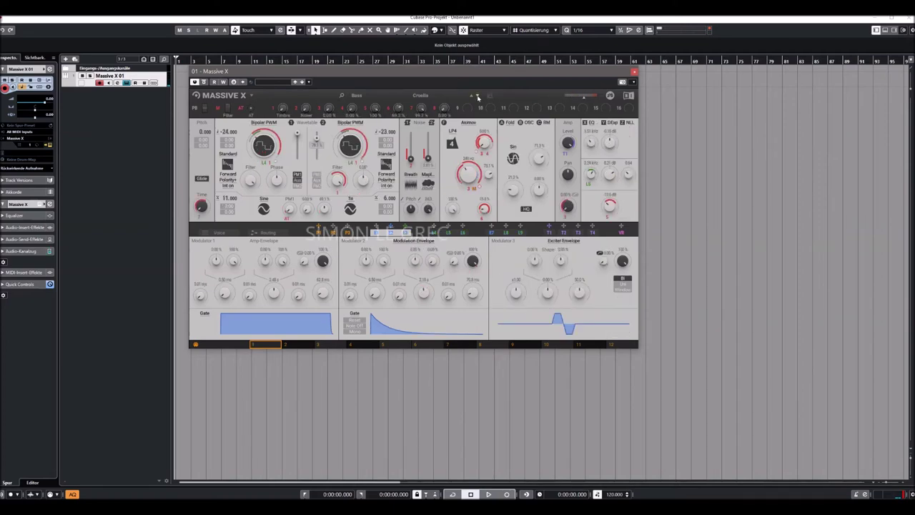
click(420, 95)
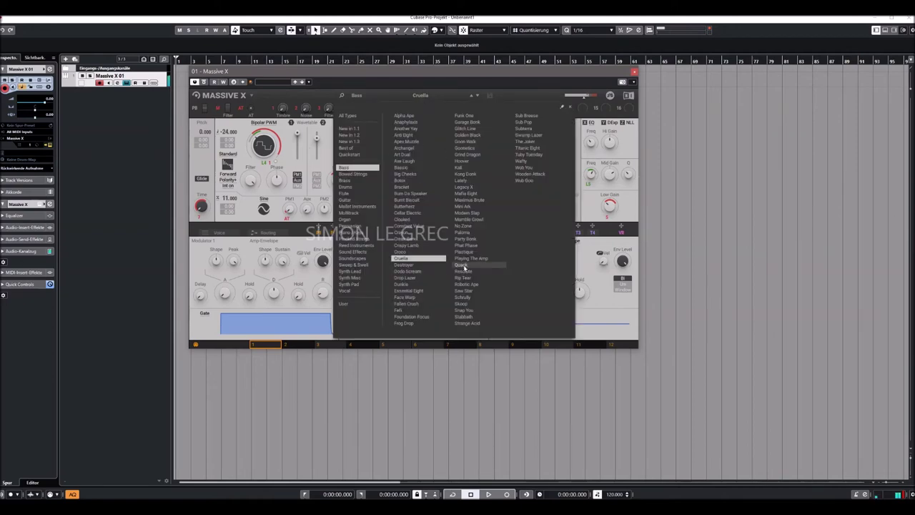
click(231, 112)
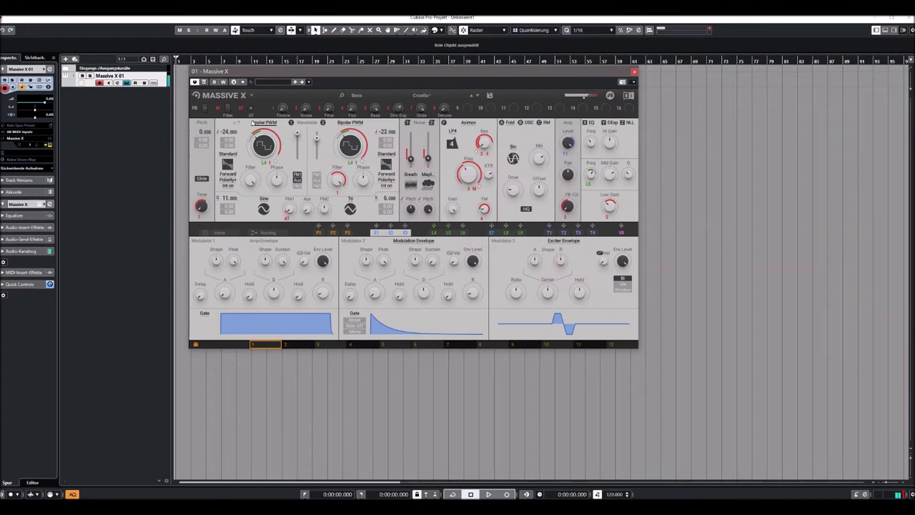
mouse_move(251, 184)
Step: Pick the Bass presets Dunkle, Face Warp and Fefi from the preset browser to audition them, and close the browser
click(417, 96)
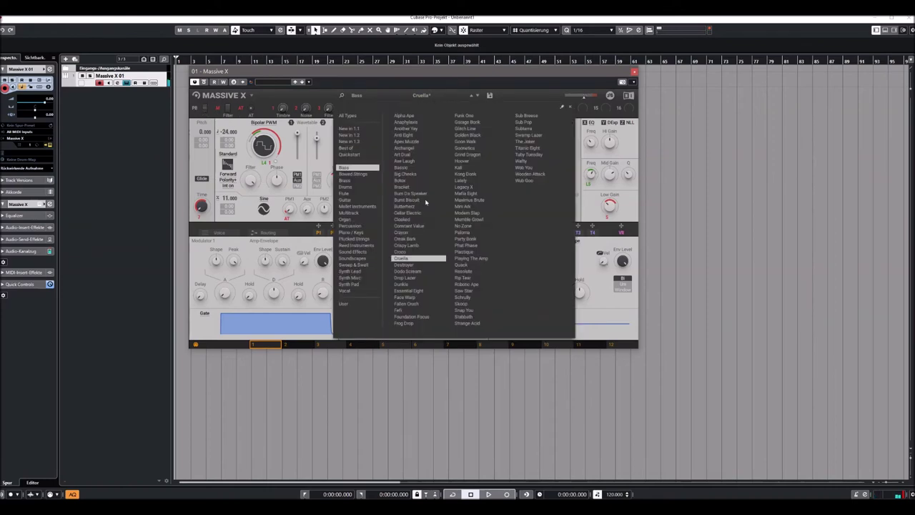
click(408, 284)
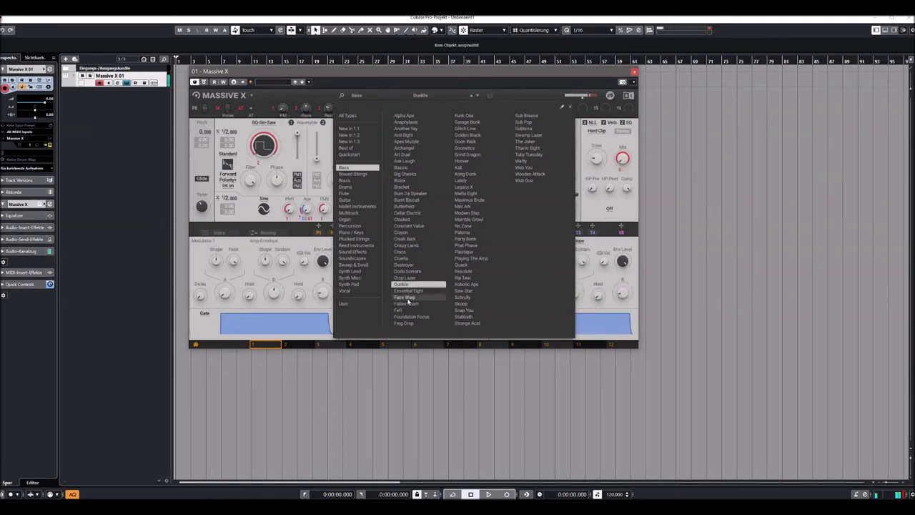
click(405, 298)
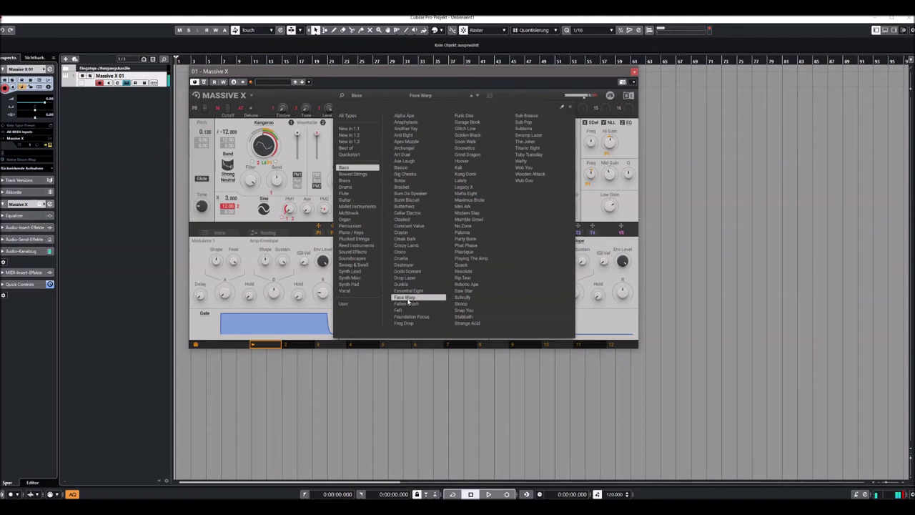
click(398, 311)
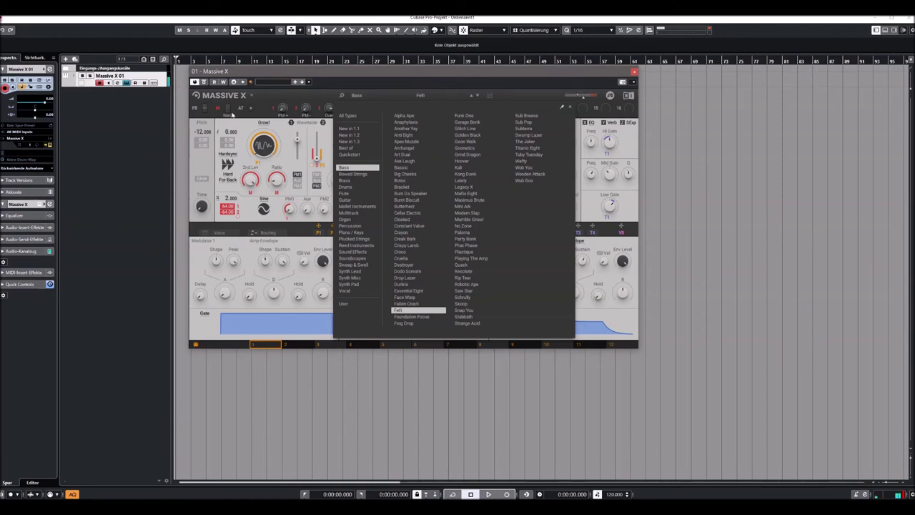
double_click(398, 310)
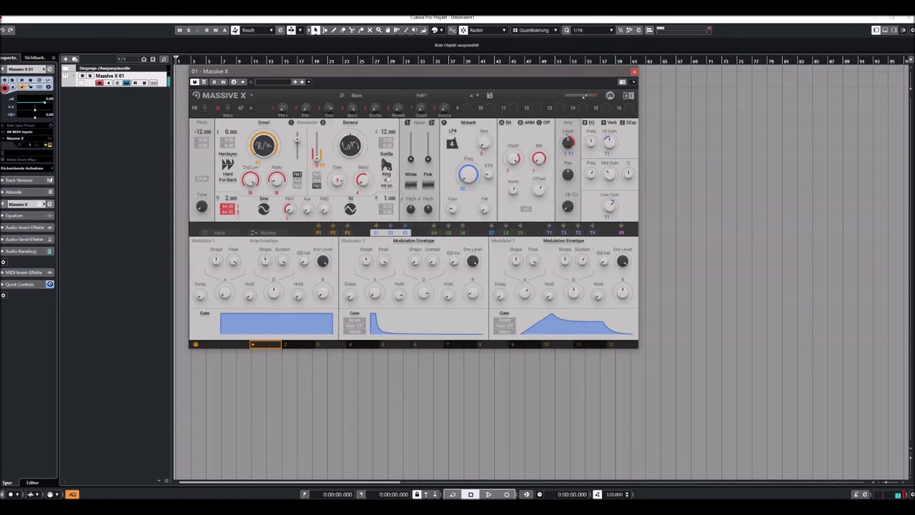
Step: Audition the Bass preset following Fefi, Foundation Focus, and pick Golden Black from the preset browser
click(478, 95)
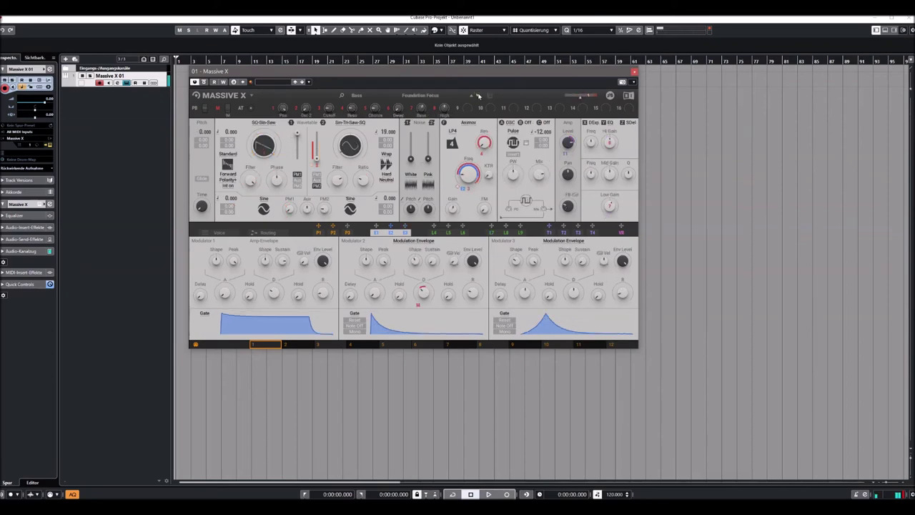
click(438, 96)
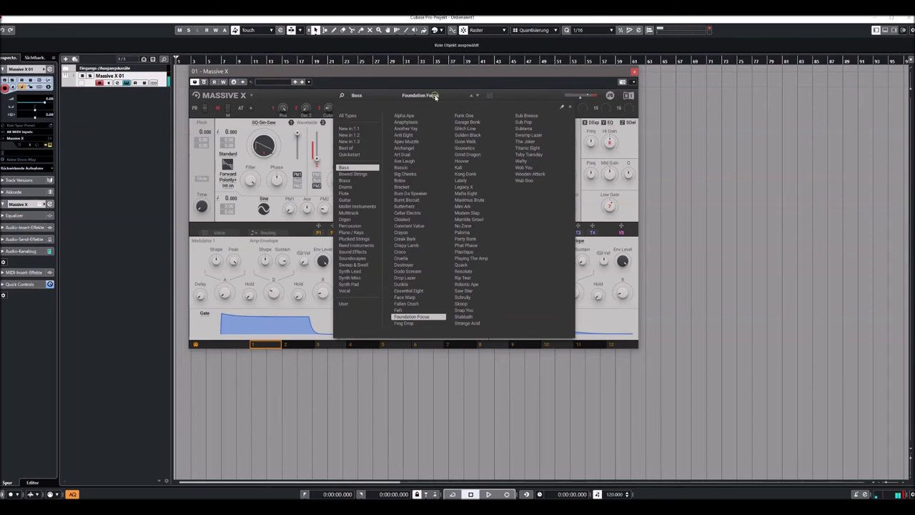
click(463, 134)
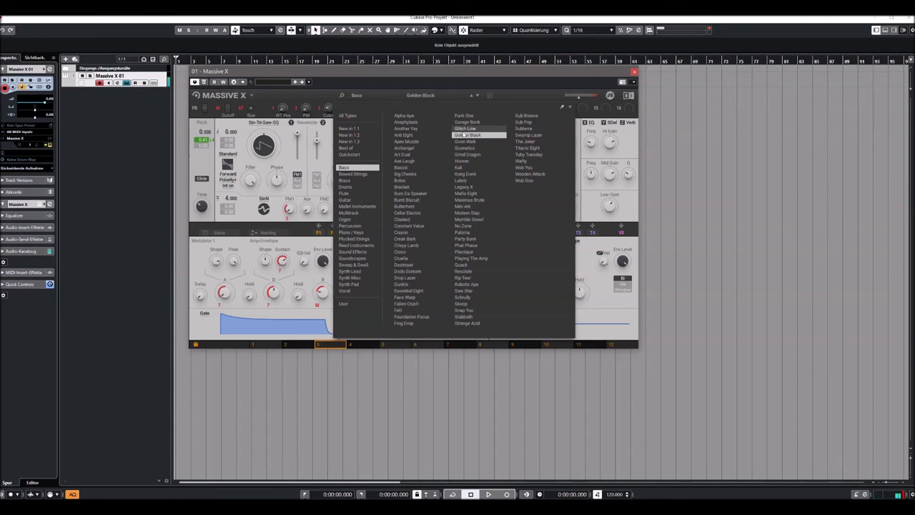
Step: Audition the Bass presets Maximus Brute, Phat Phase, Rip Tear and Schrully from the preset browser, and close the browser
click(466, 201)
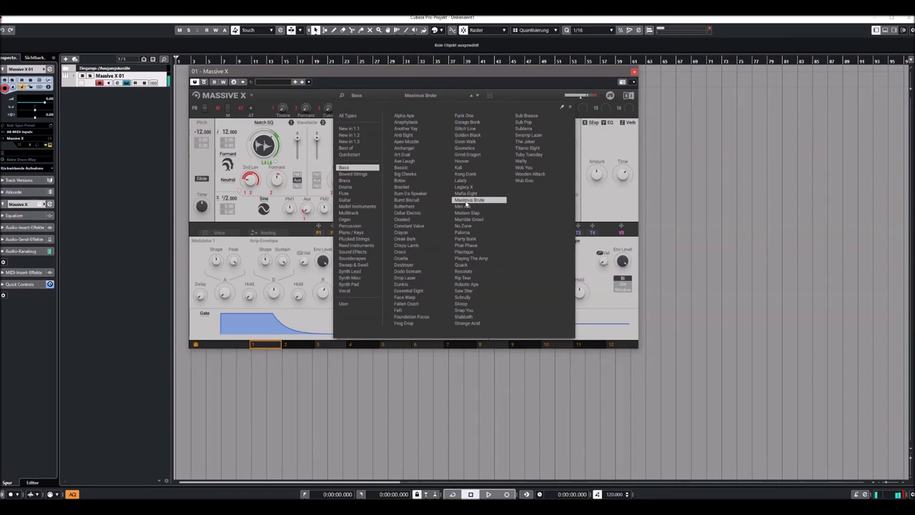
click(466, 245)
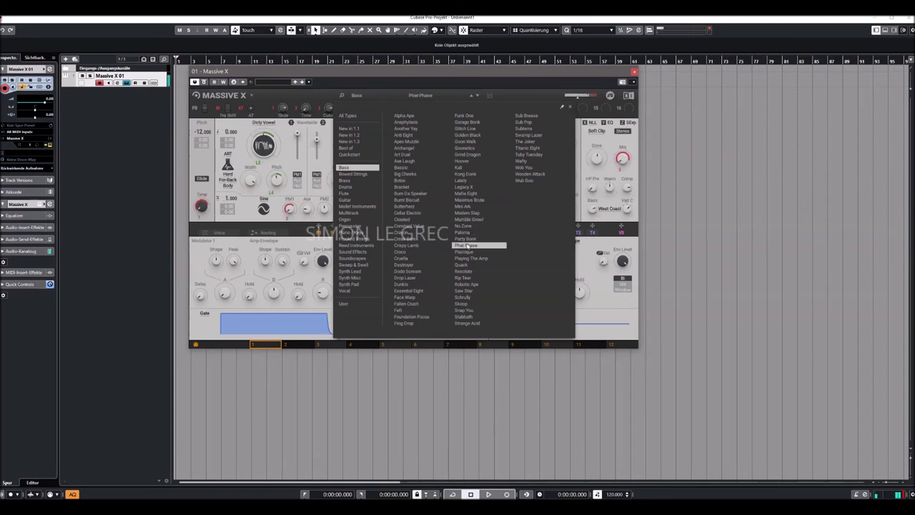
click(462, 278)
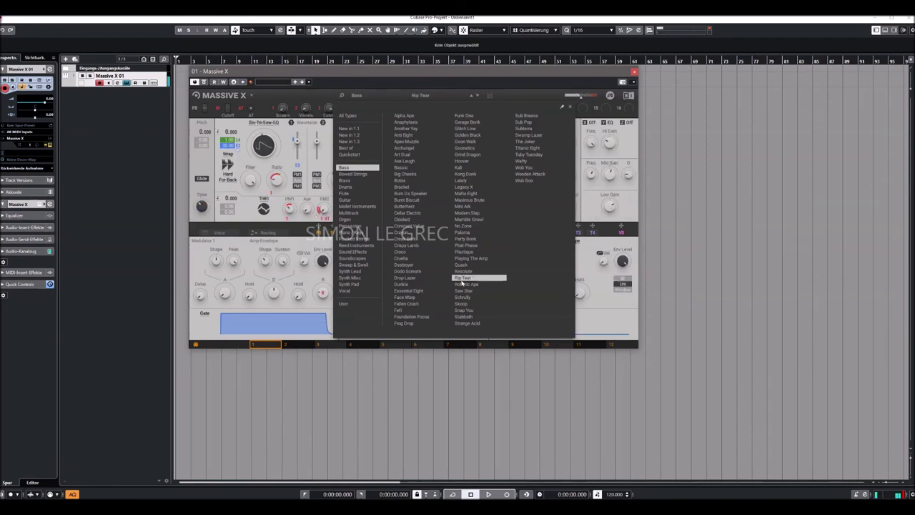
click(463, 298)
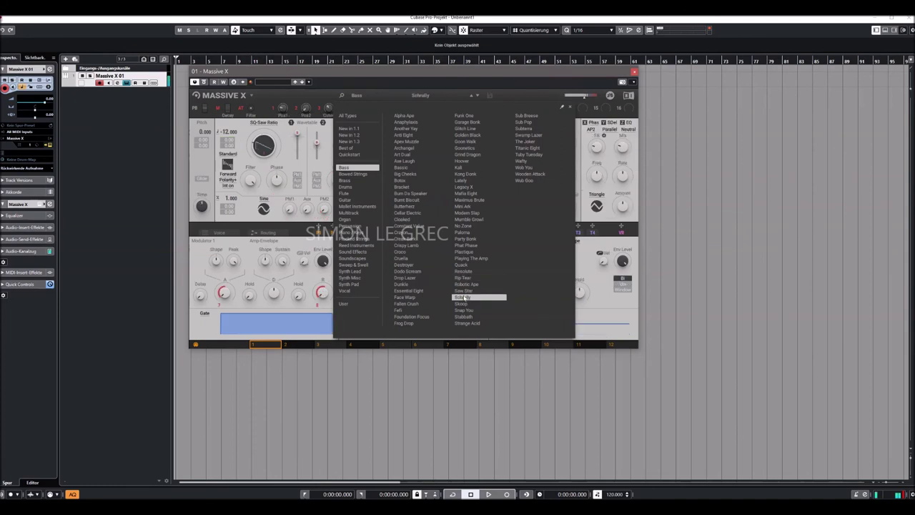
click(221, 105)
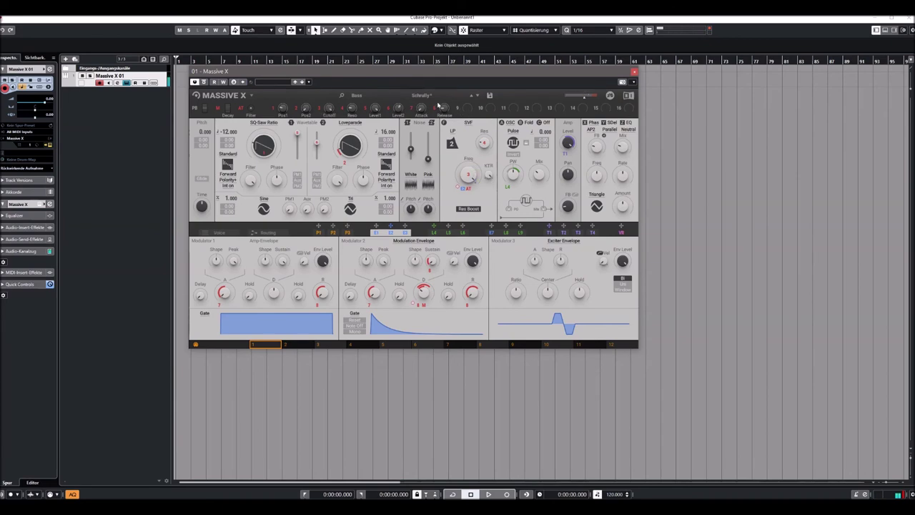
Step: Audition the Bass presets Saw Star and Stabbath, and set Stabbath's stereo delay time to 1/8 and 3/8
click(472, 95)
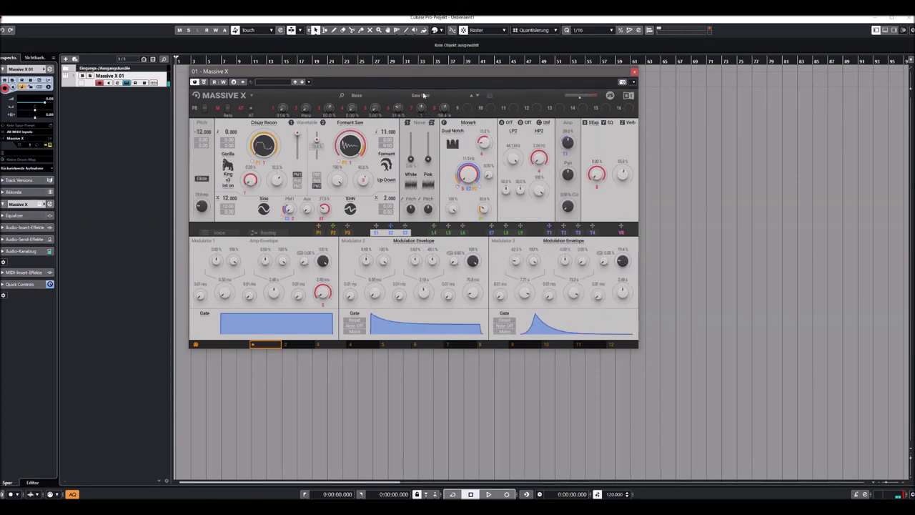
click(422, 95)
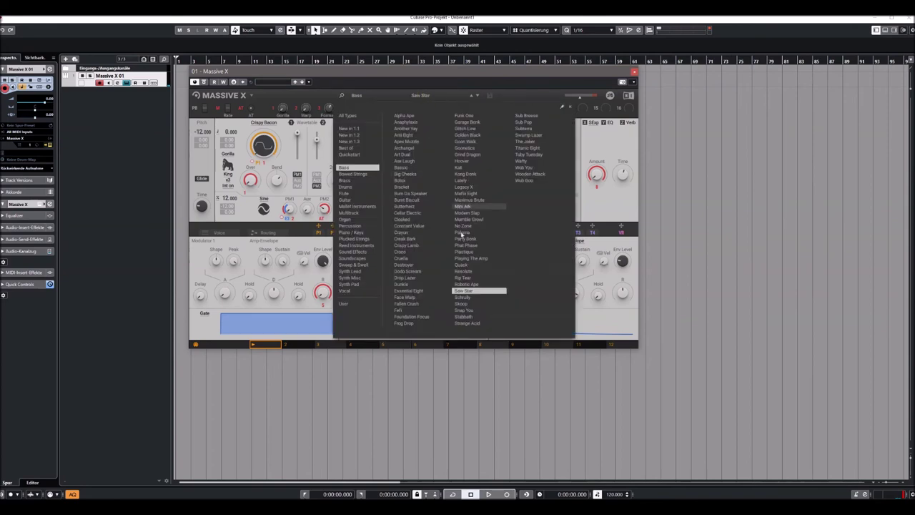
click(464, 317)
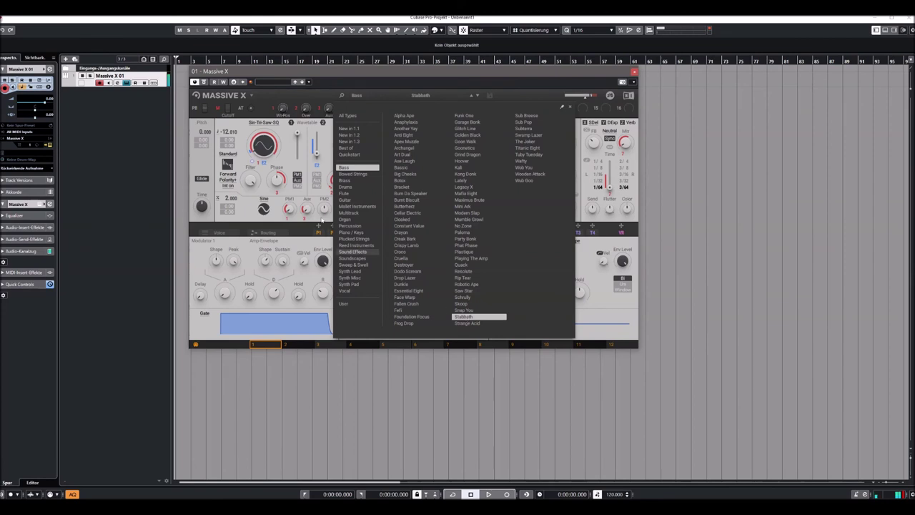
click(279, 179)
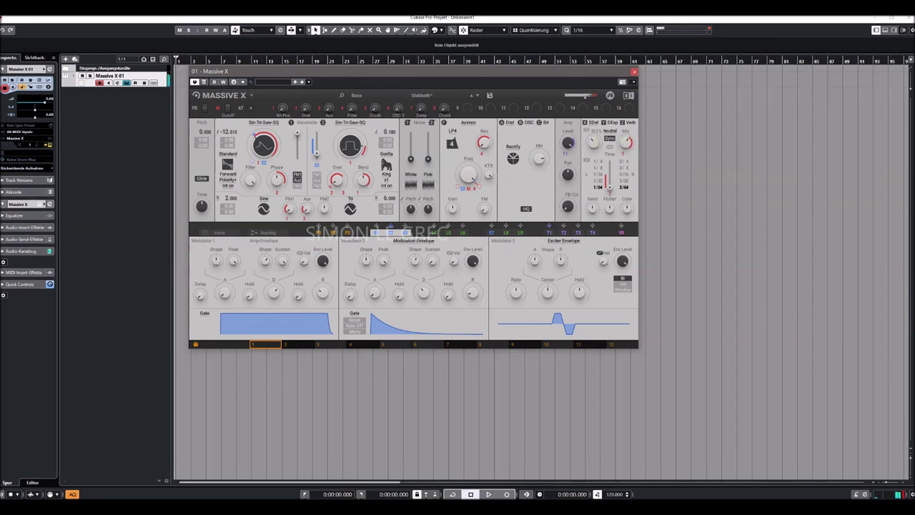
drag(610, 187, 608, 171)
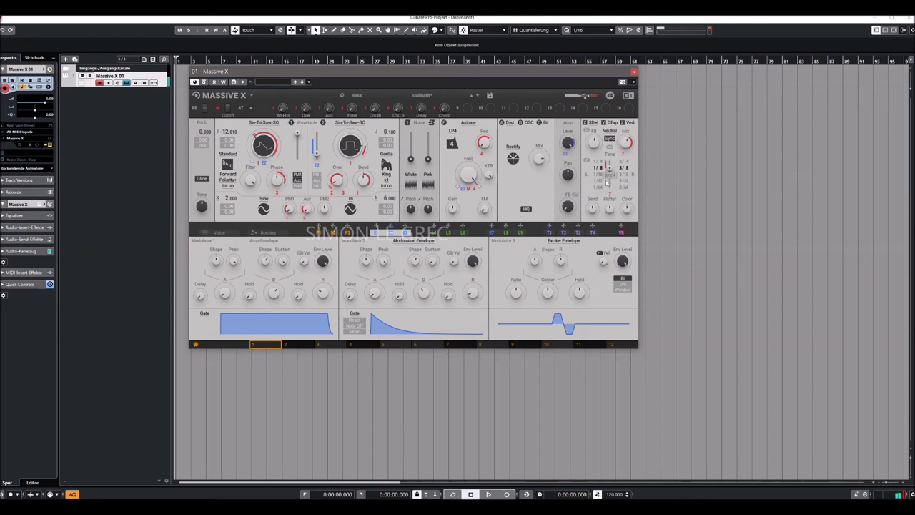